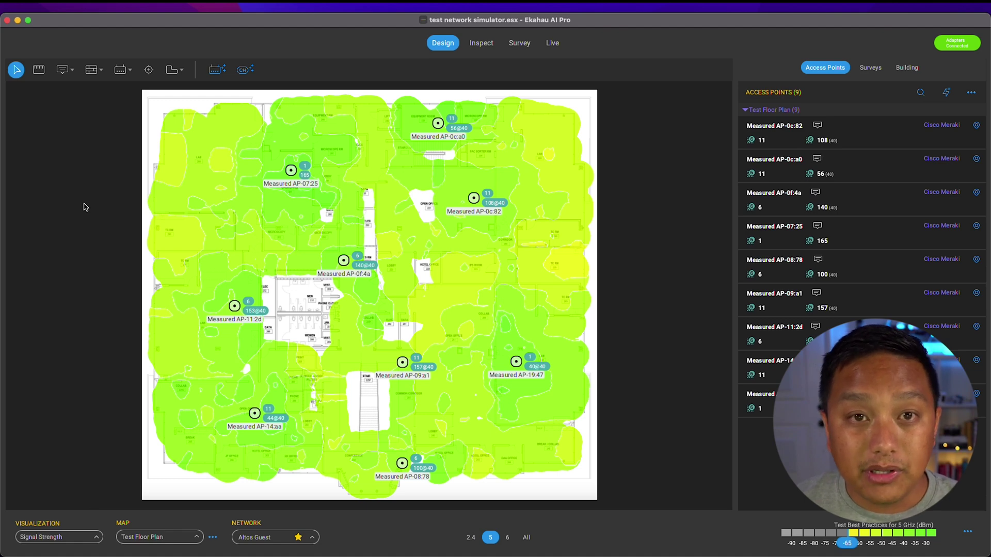
- Open the Network Simulator (BETA) from the Tools menu
left_click(138, 10)
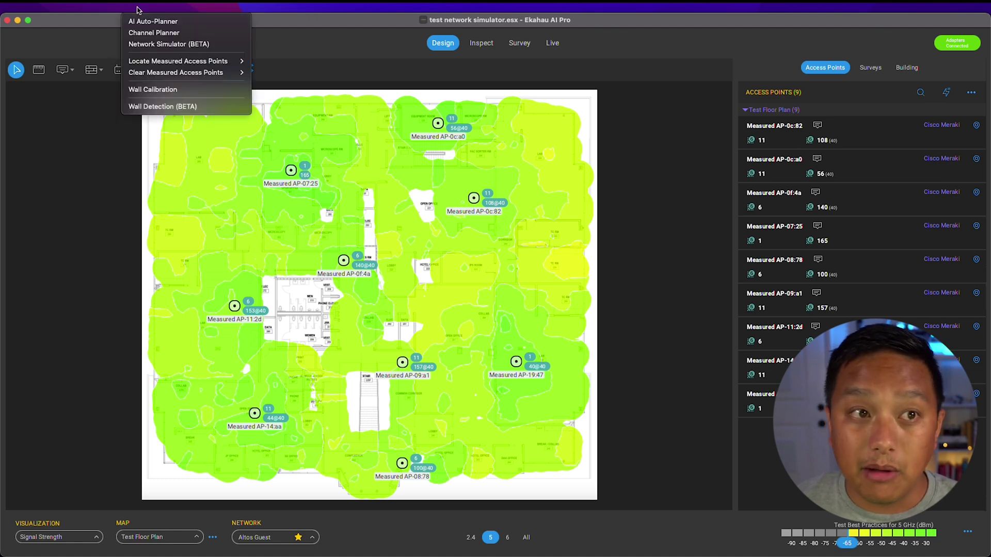
left_click(175, 45)
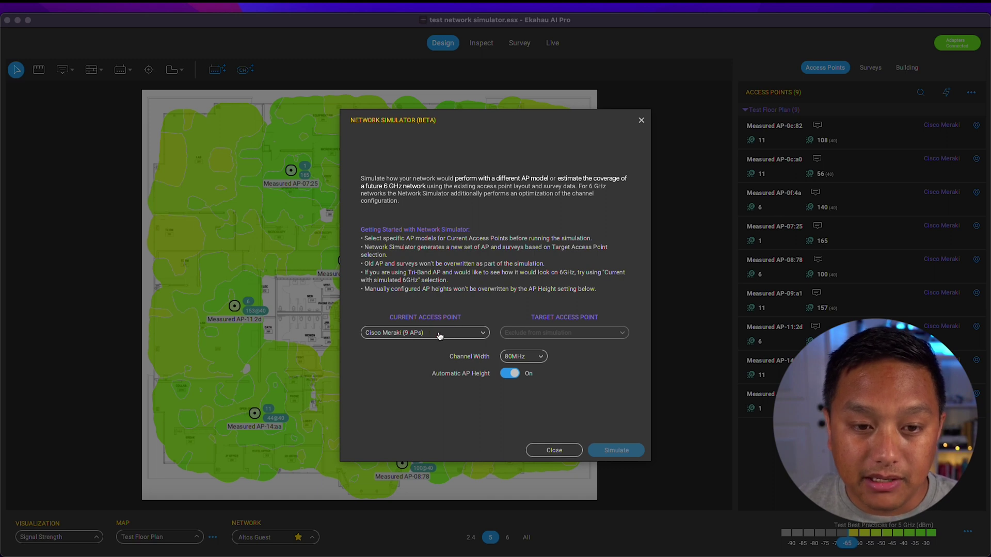
- Choose Meraki MR52 as the Current Access Point for the 9 existing APs
left_click(478, 336)
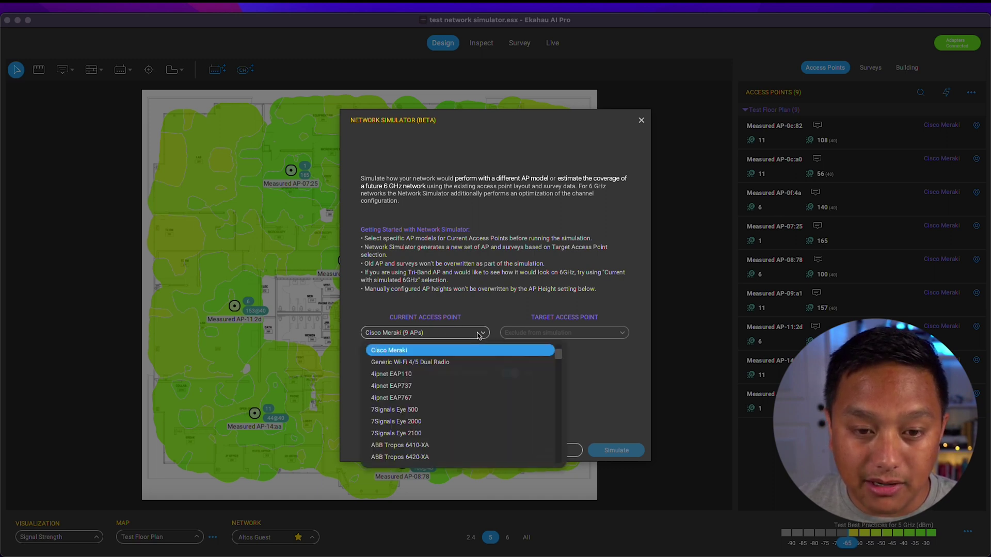
scroll(431, 390, "down", 3)
scroll(433, 394, "down", 5)
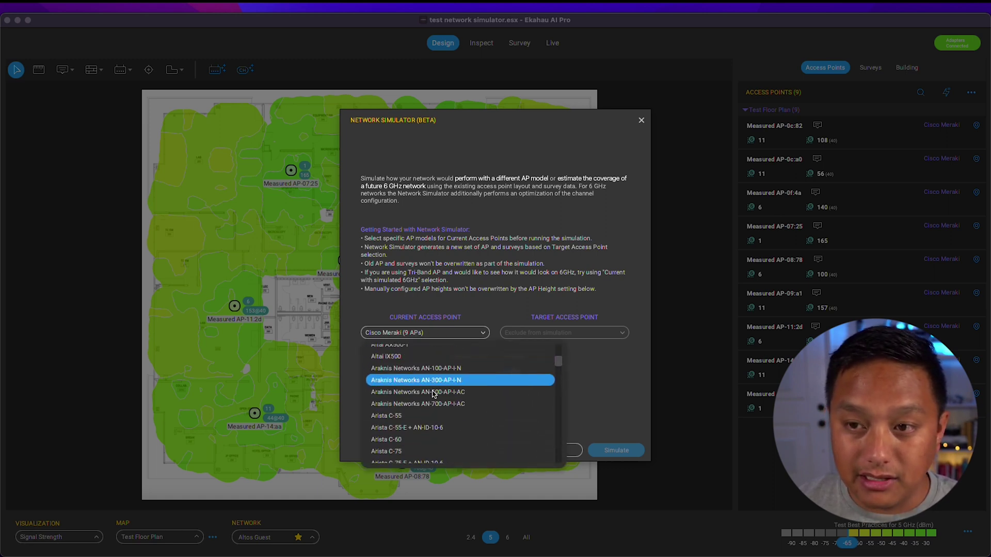
scroll(433, 393, "down", 5)
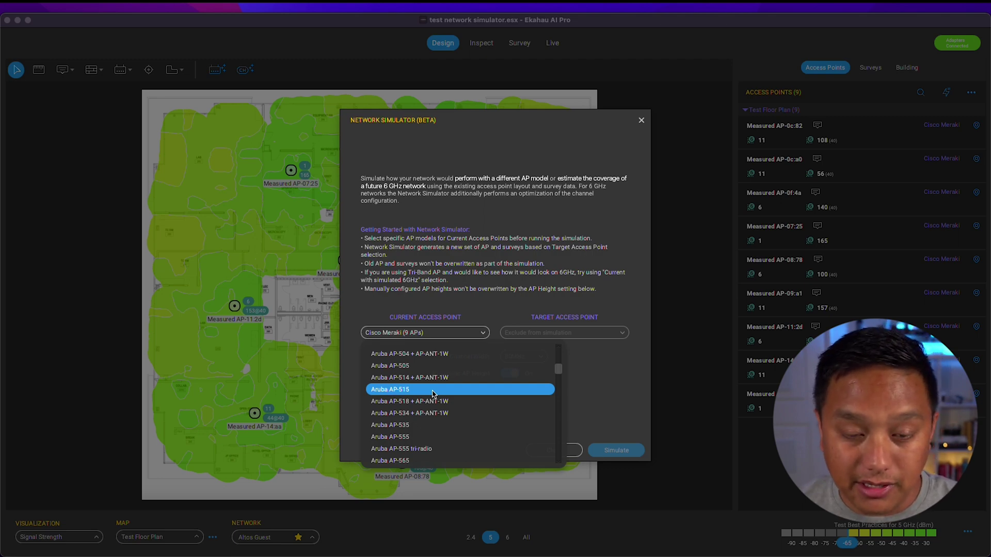
scroll(433, 408, "down", 15)
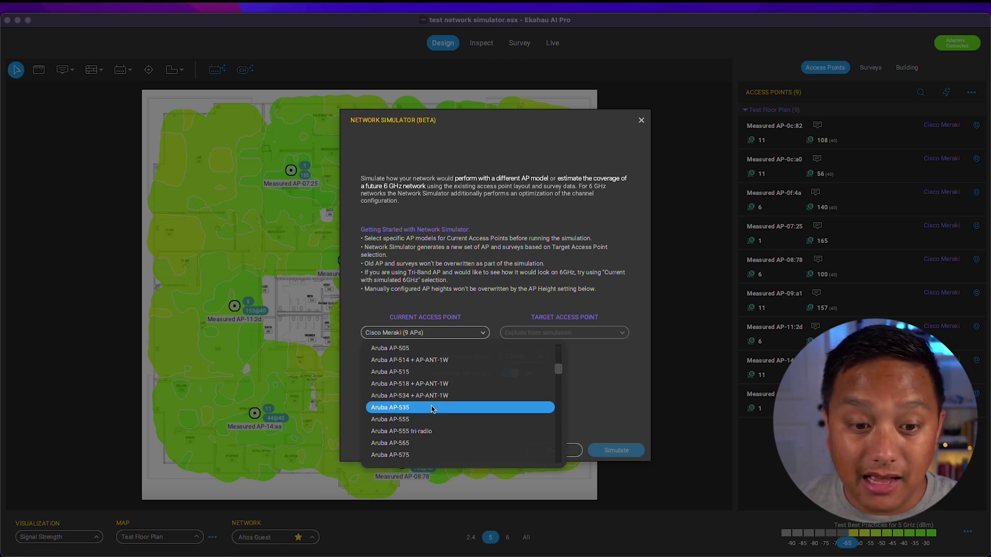
scroll(432, 408, "down", 15)
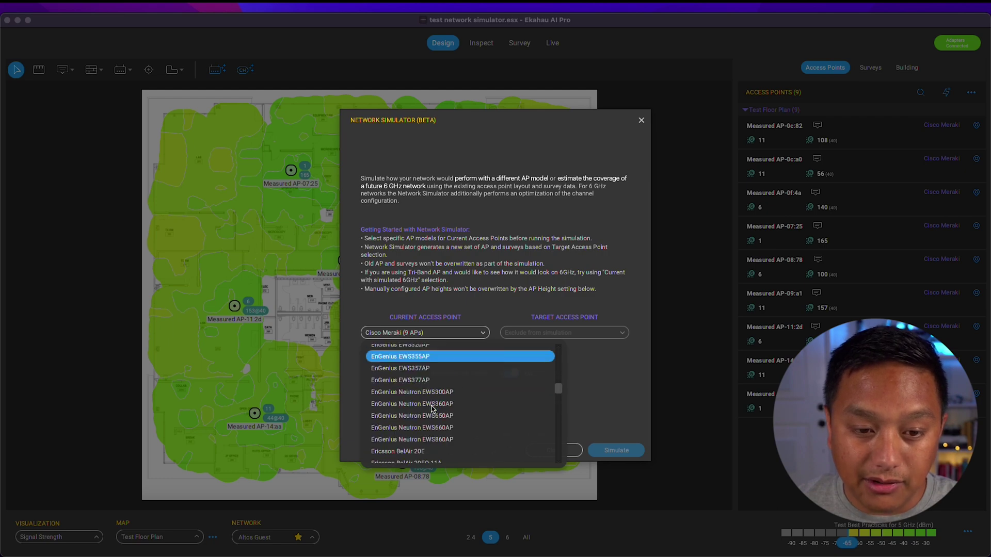
scroll(432, 408, "down", 15)
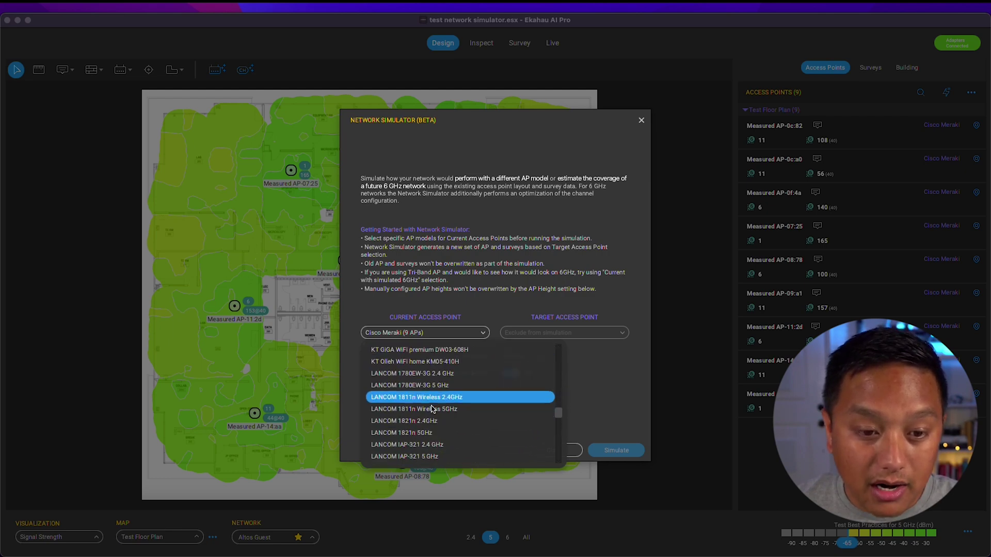
scroll(432, 408, "down", 7)
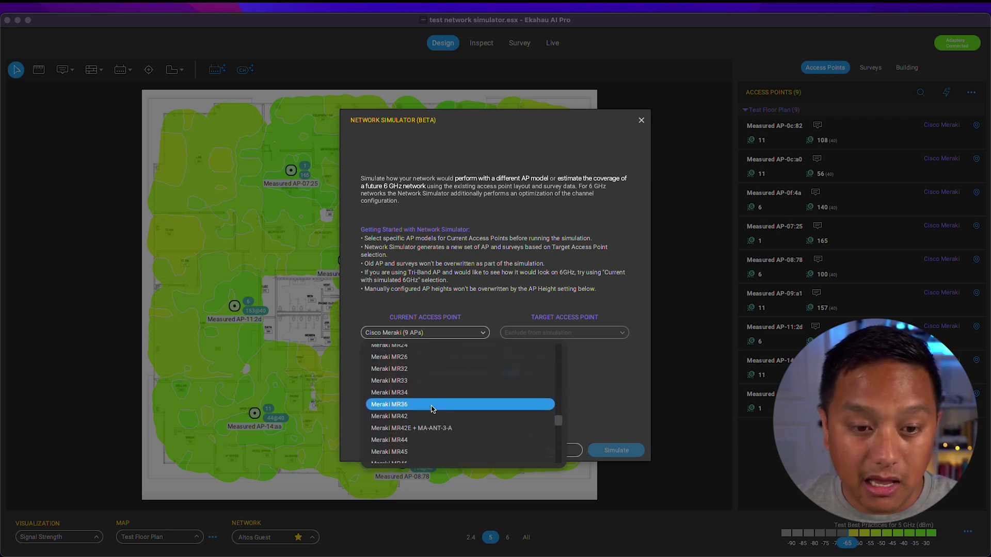
left_click(432, 409)
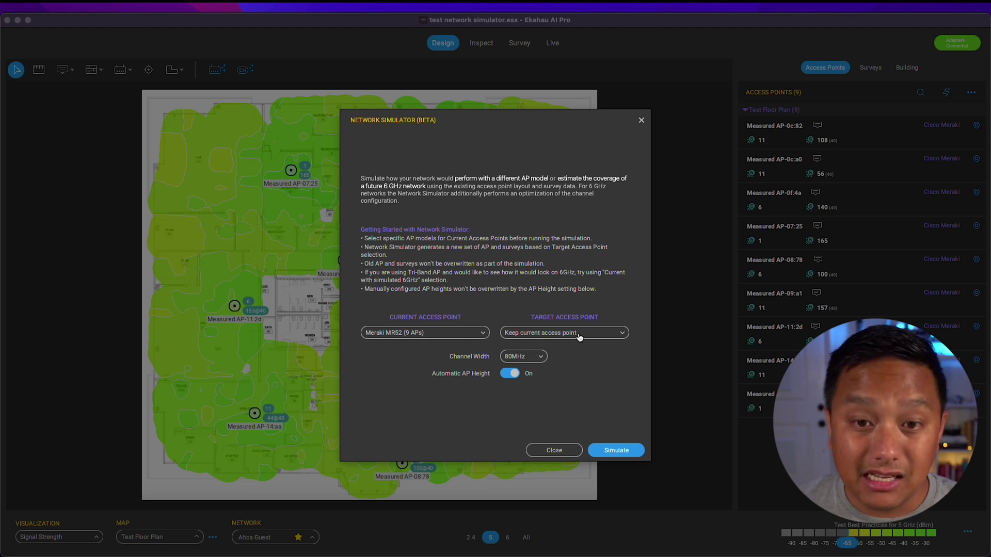
- Set the target access point to Meraki MR57 with 80MHz channel width
left_click(553, 335)
scroll(554, 403, "down", 5)
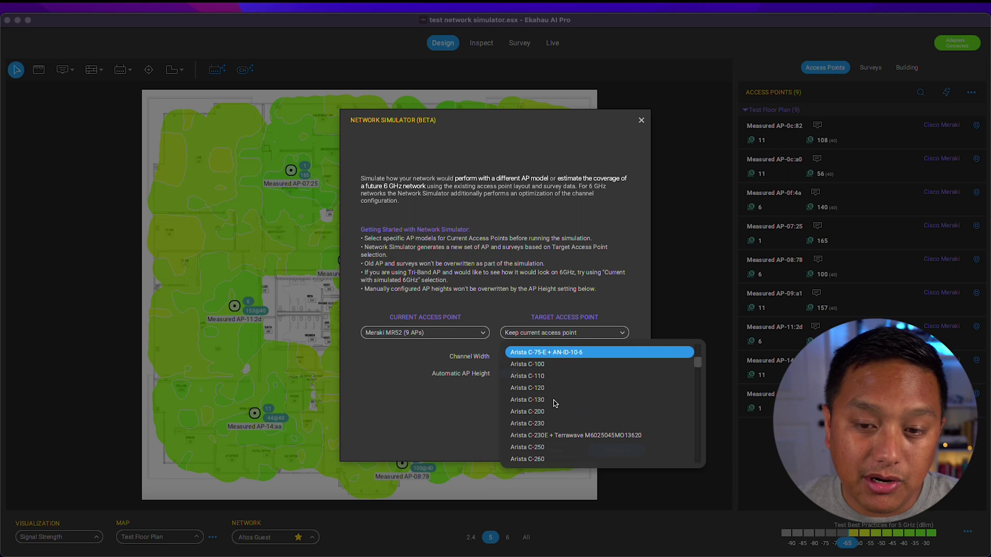
scroll(555, 403, "down", 15)
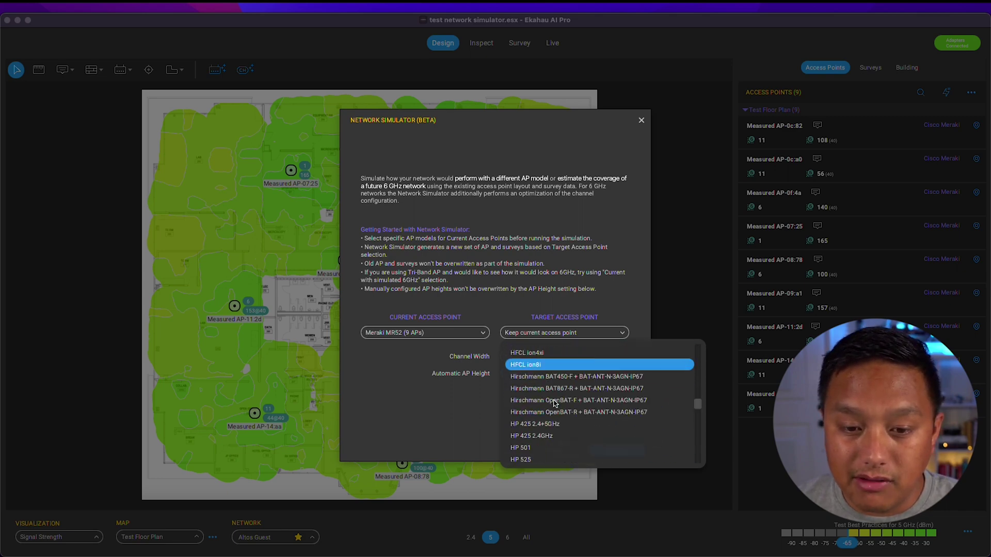
left_click(554, 402)
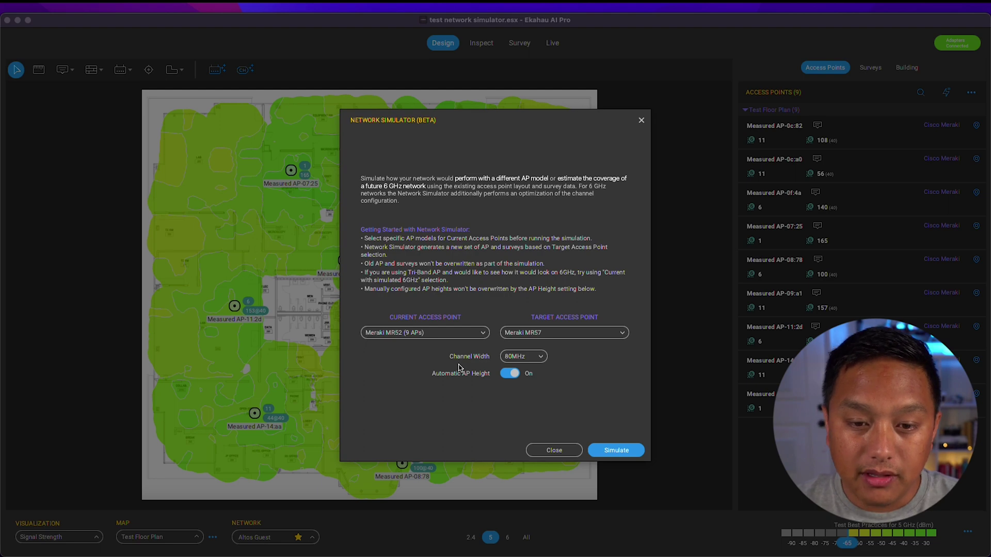
left_click(538, 357)
left_click(526, 399)
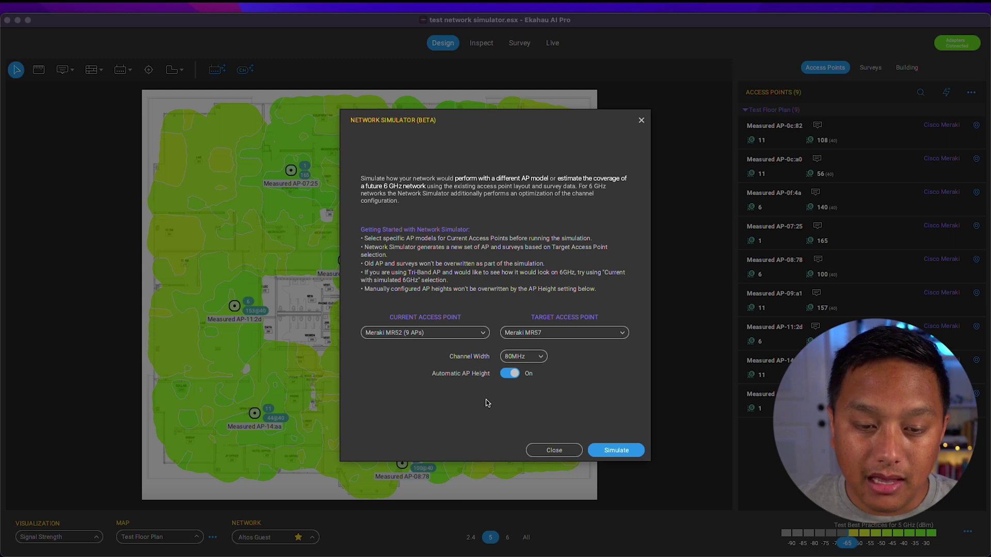
- Turn off automatic AP height and enter a fixed height of 8.2 ft
left_click(510, 376)
double_click(514, 388)
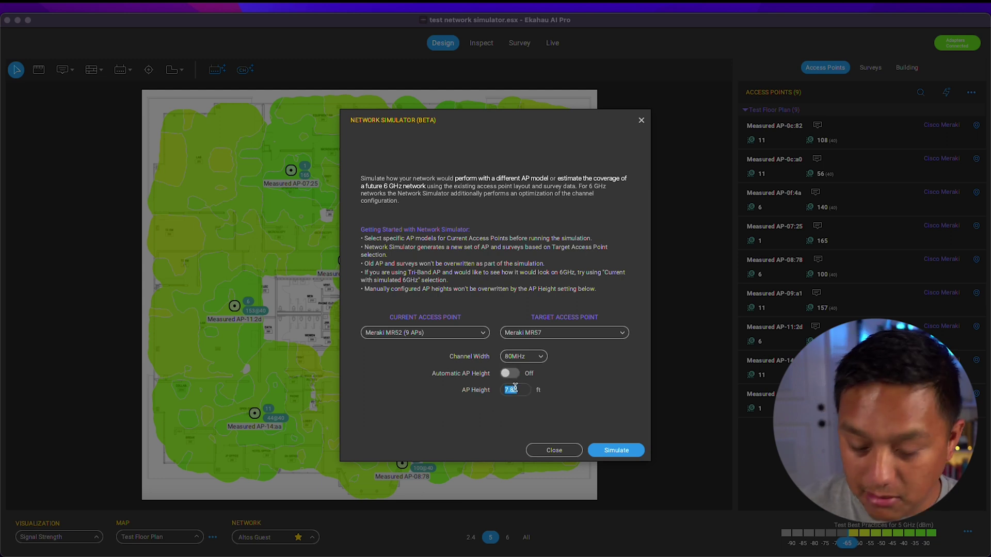
type("8.2")
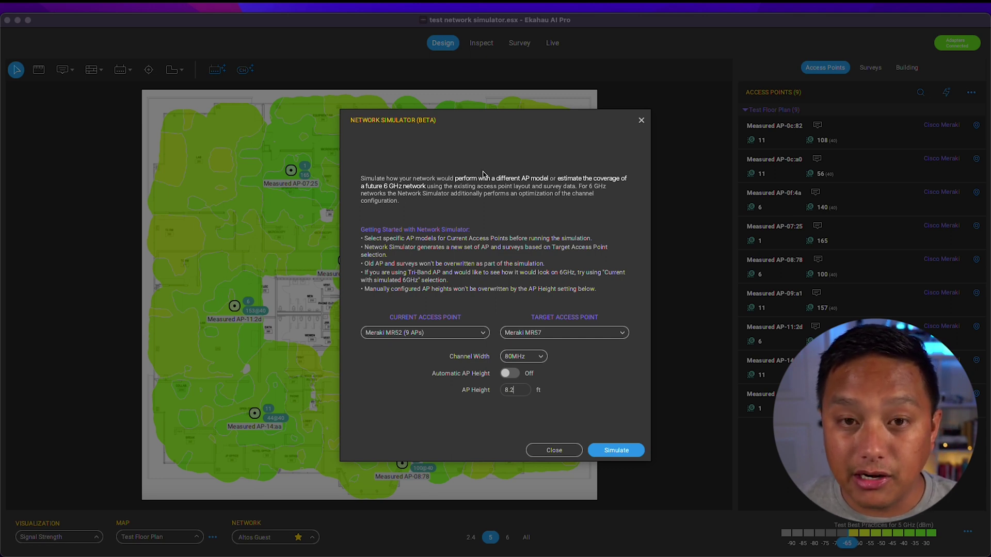
- Run the MR57 simulation, accepting the BETA warning
left_click(619, 452)
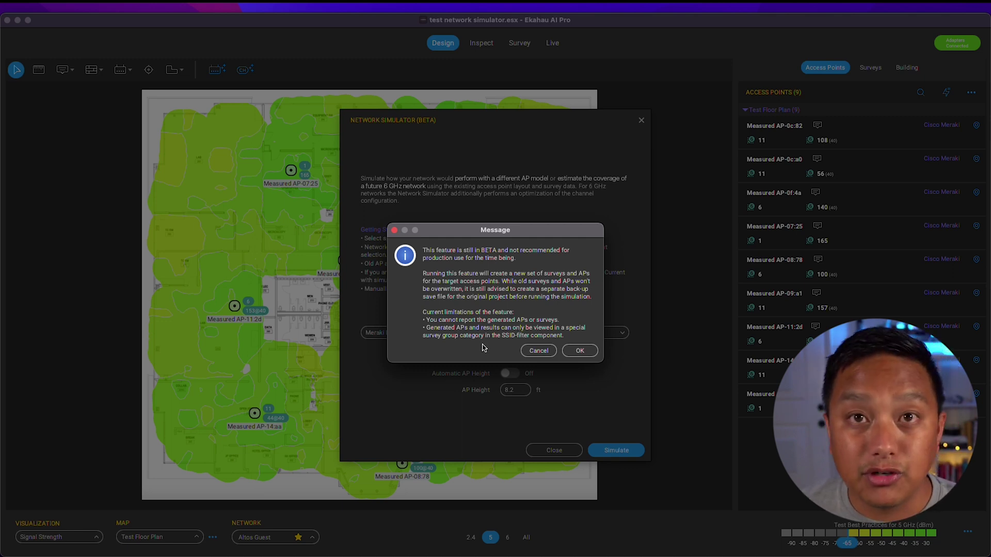
left_click(580, 351)
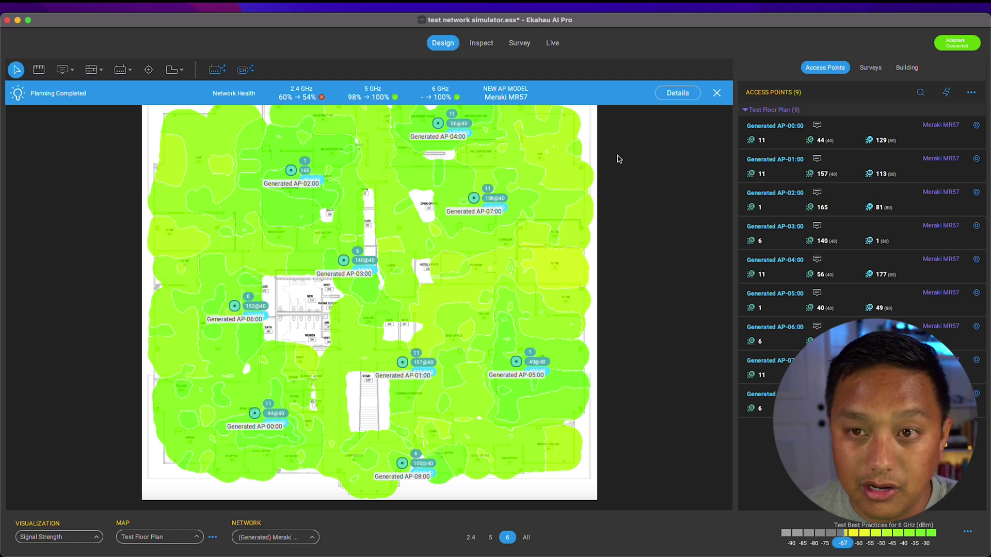
left_click(668, 98)
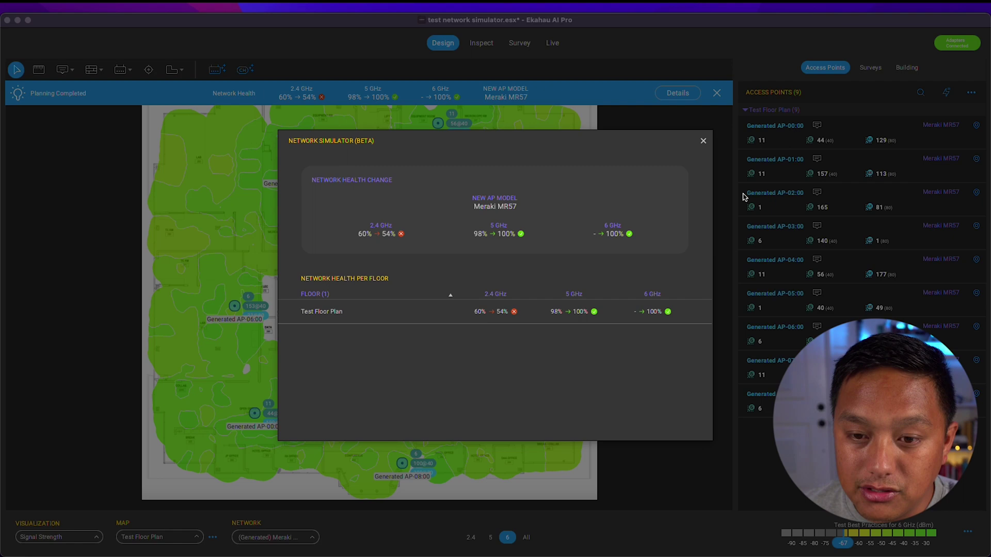
left_click(703, 141)
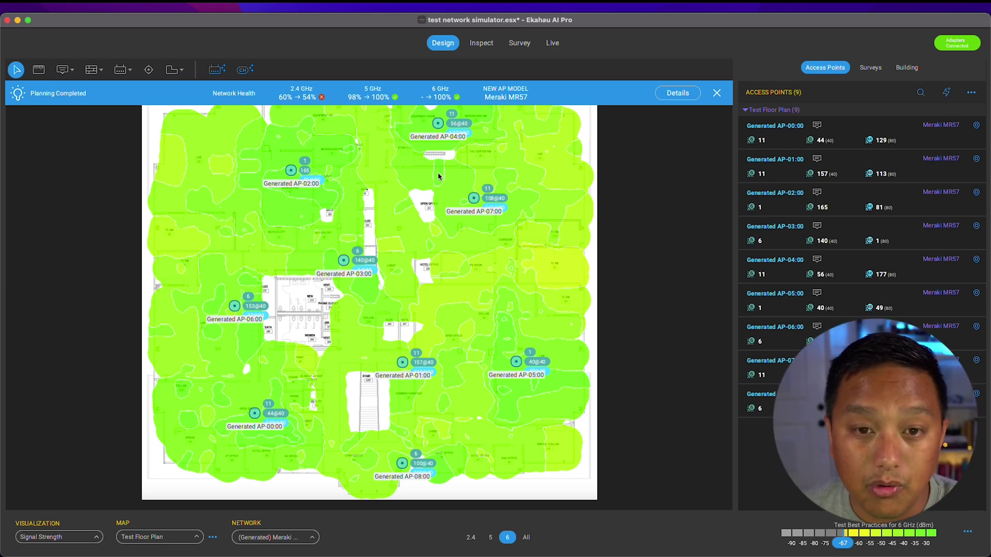
left_click(291, 171)
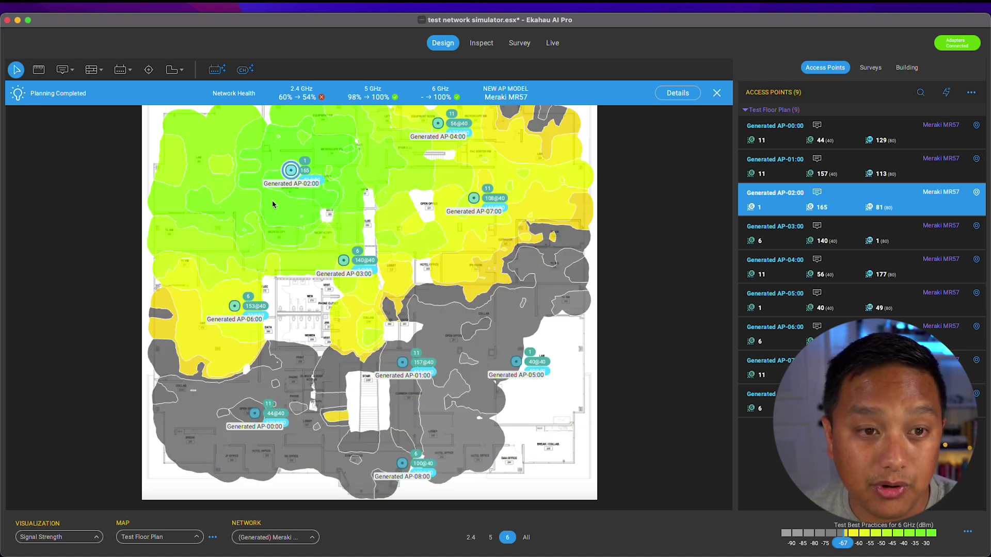
left_click(316, 210)
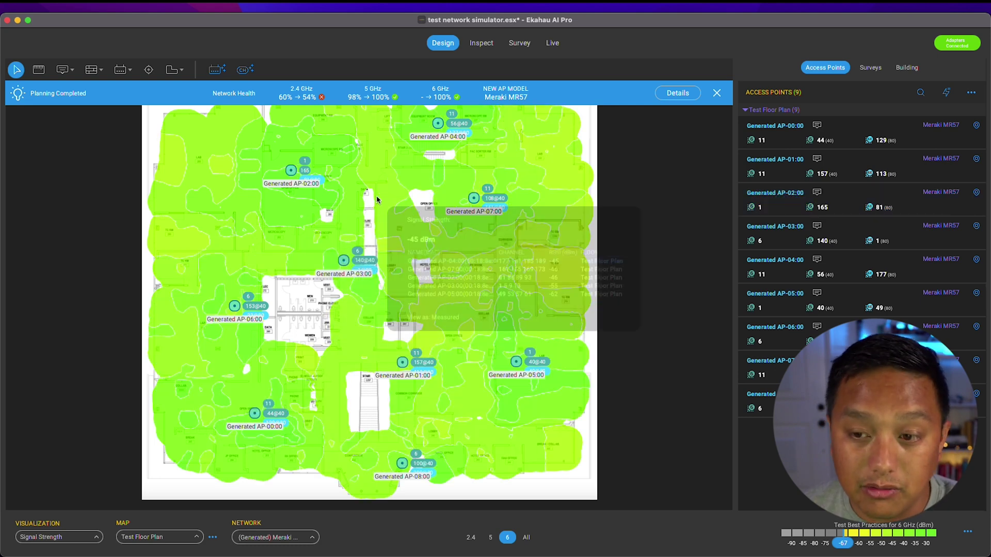
- Create a 5 GHz-only channel plan for the selected generated MR57 network
left_click(244, 70)
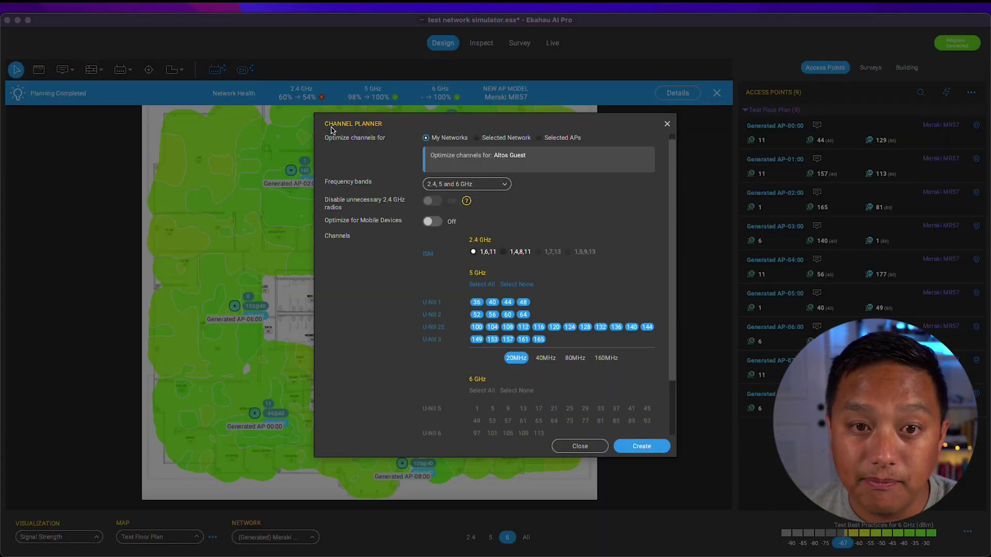
left_click(476, 138)
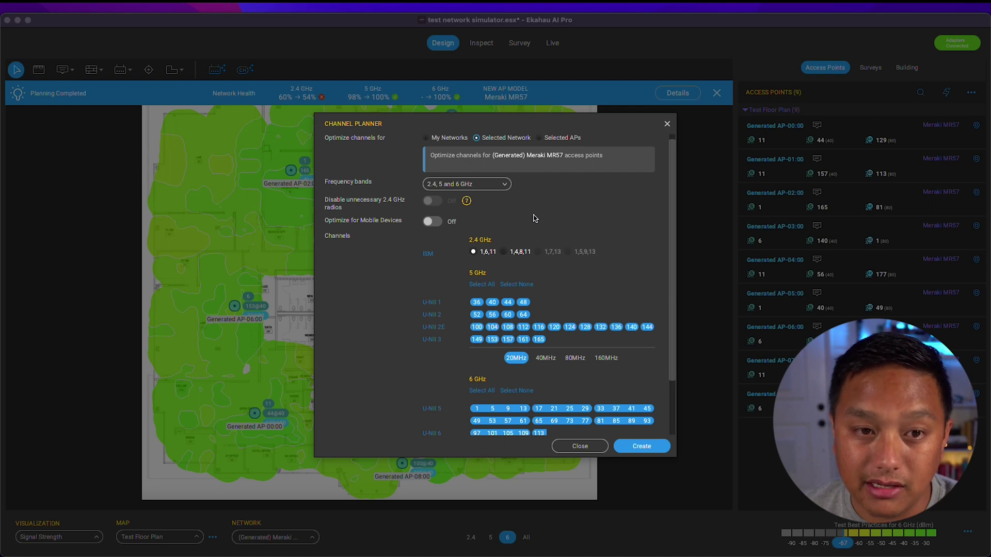
left_click(464, 188)
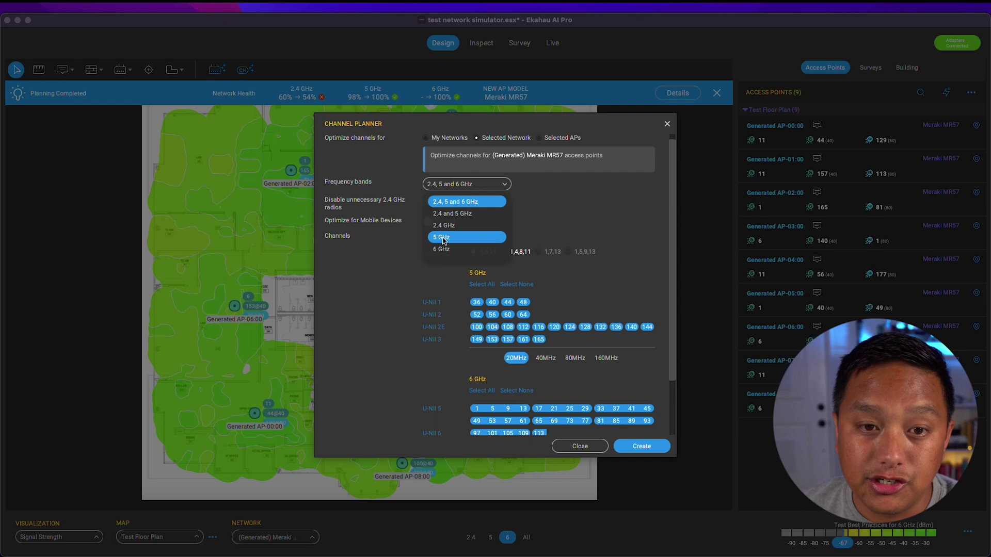
left_click(444, 238)
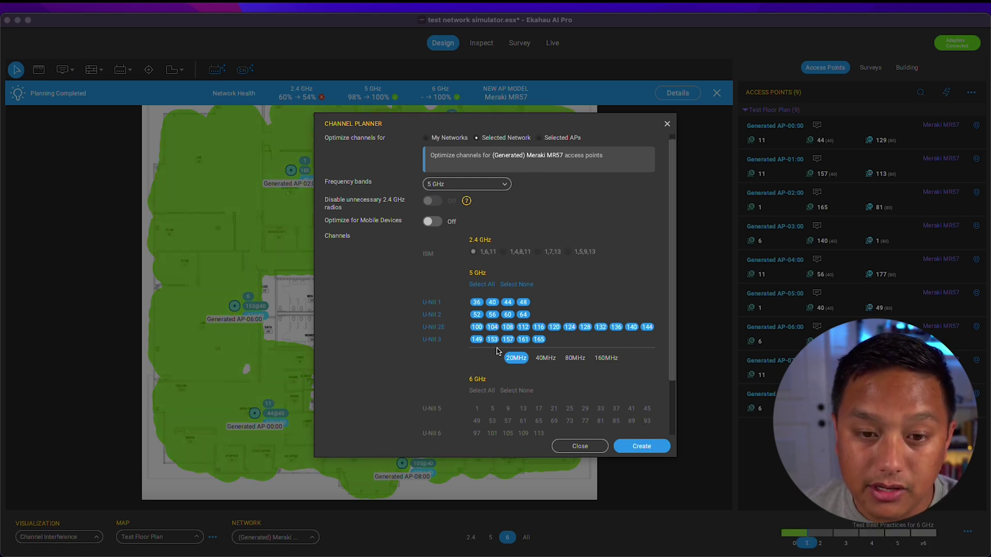
scroll(525, 365, "down", 1)
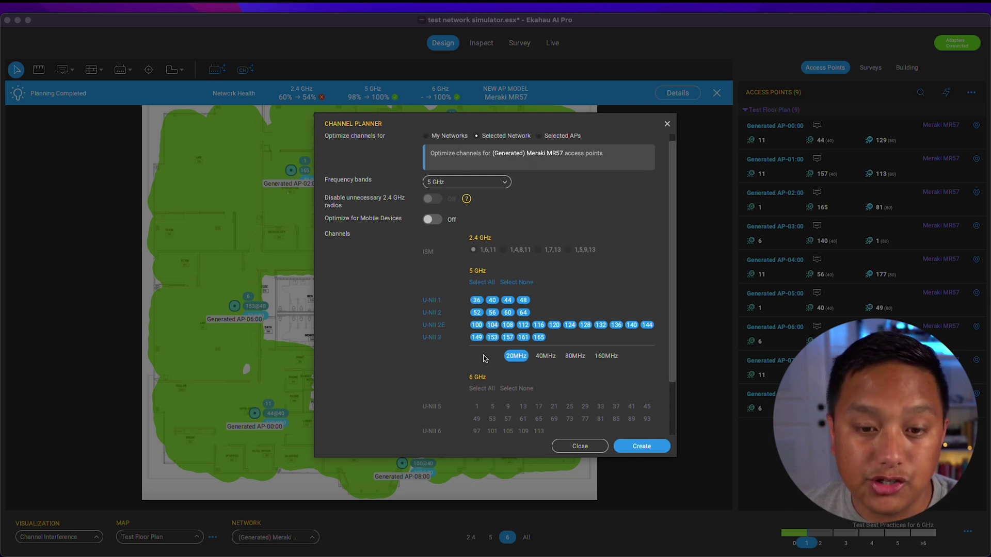
scroll(499, 376, "down", 2)
left_click(631, 446)
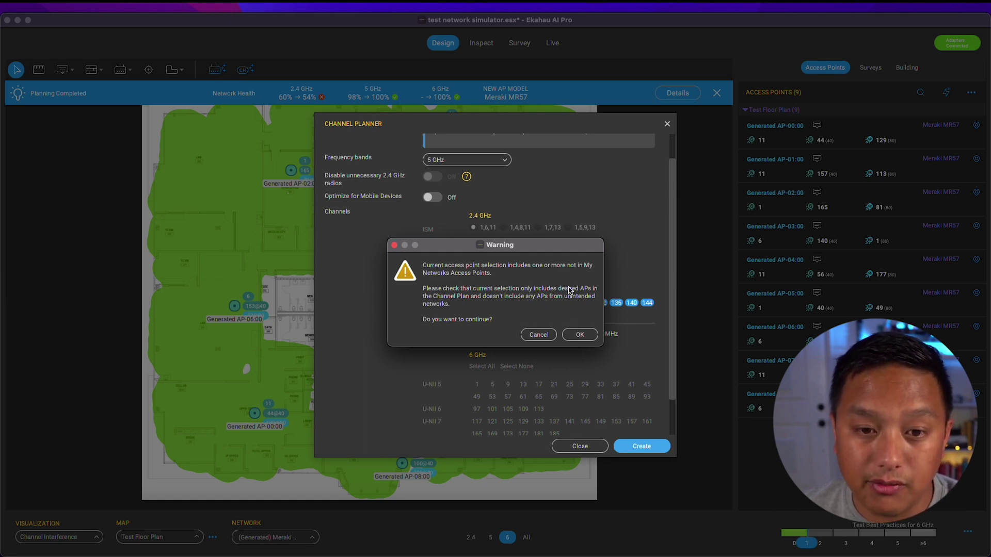
- Accept the warning to apply the 5 GHz plan, then bring the Channel Planner back up
left_click(578, 336)
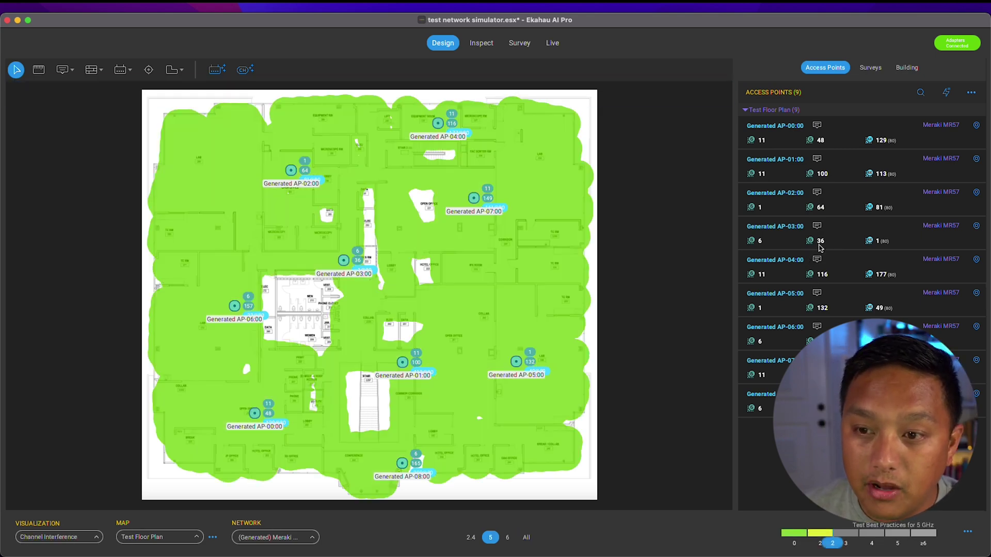
left_click(245, 70)
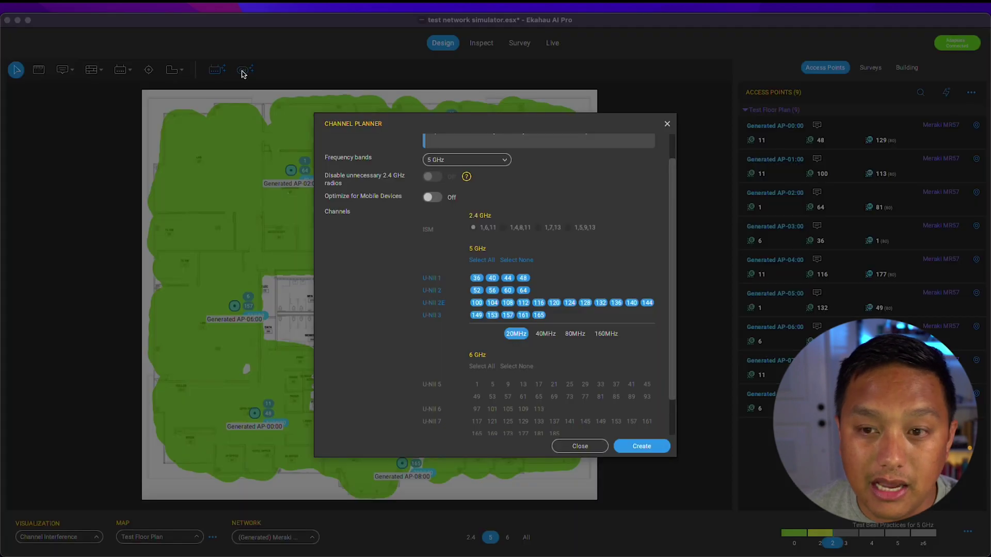
- Generate and apply a 6 GHz-only channel plan using 160MHz channels
left_click(448, 160)
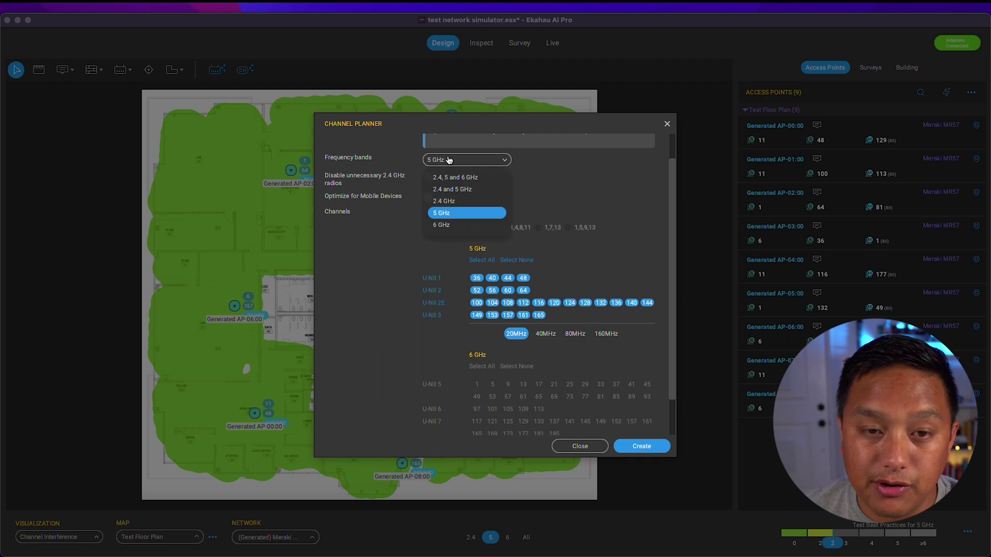
left_click(444, 222)
scroll(523, 338, "down", 3)
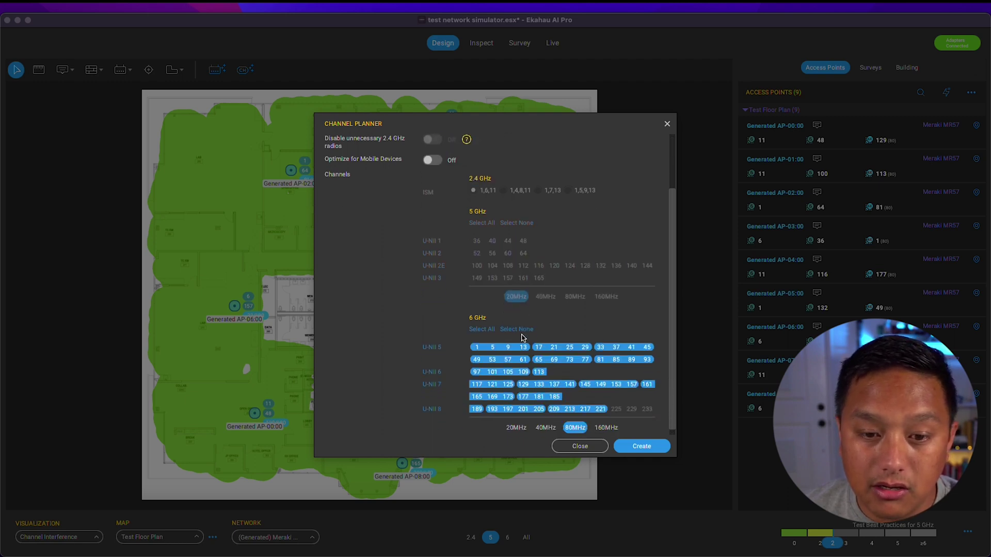
left_click(600, 428)
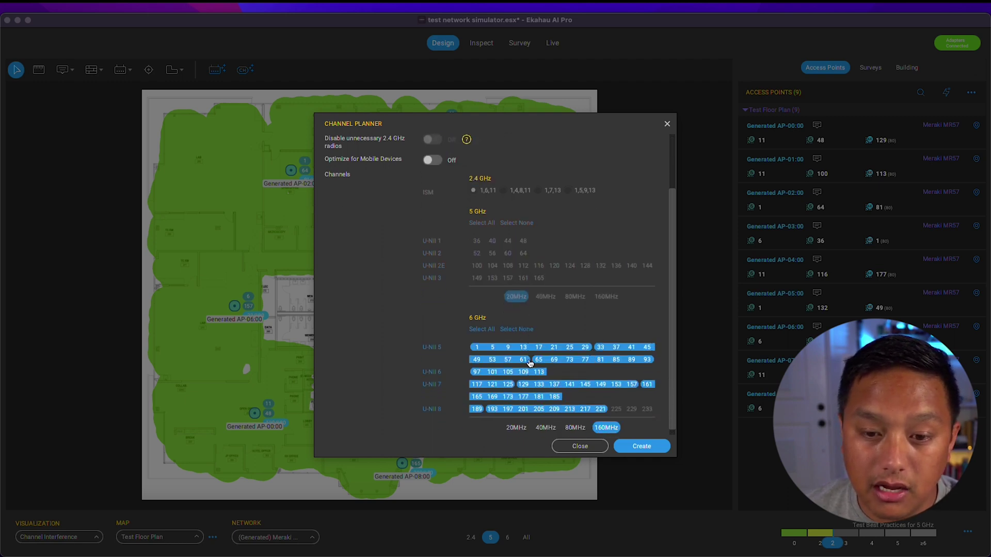
left_click(639, 449)
left_click(579, 334)
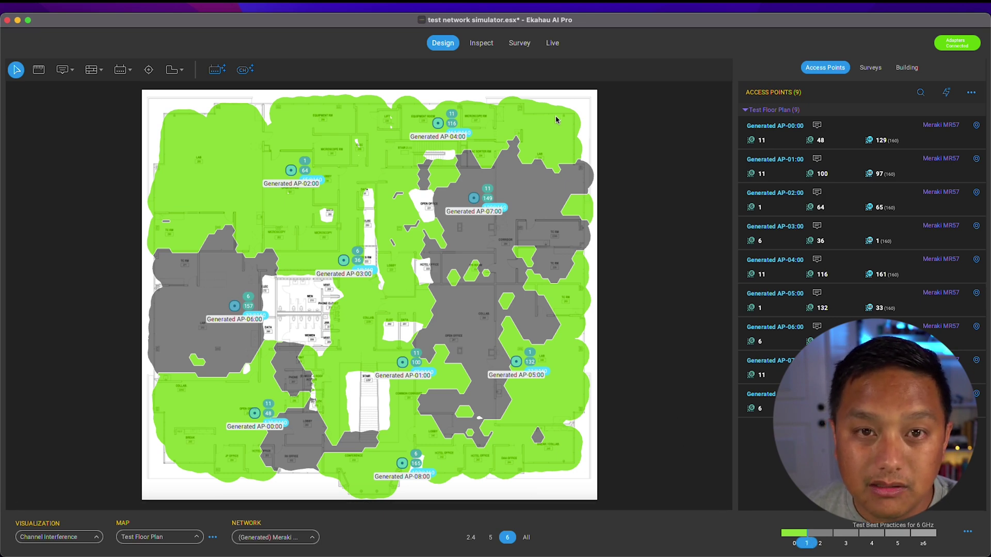
- Open the Network Simulator (BETA) and browse the Current Access Point model list
left_click(151, 7)
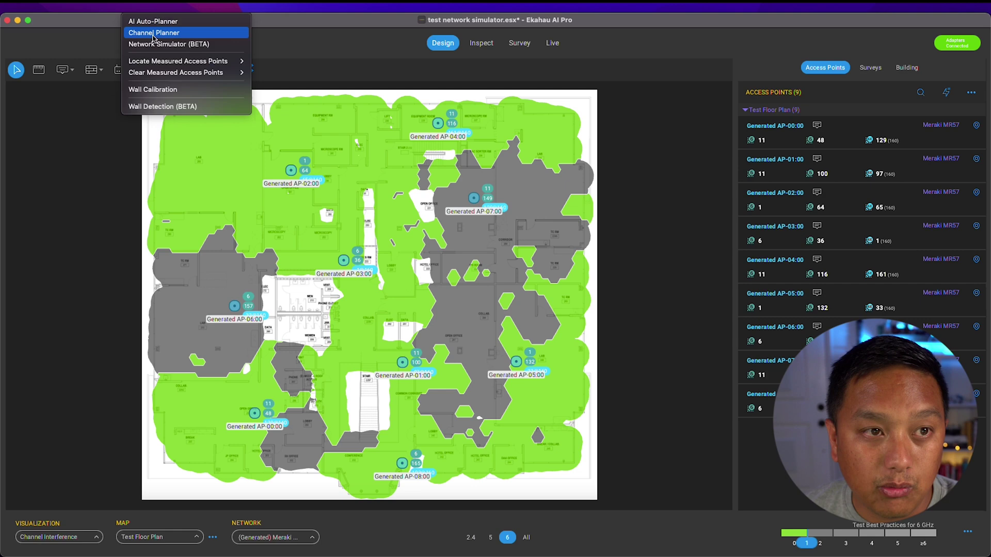
left_click(174, 45)
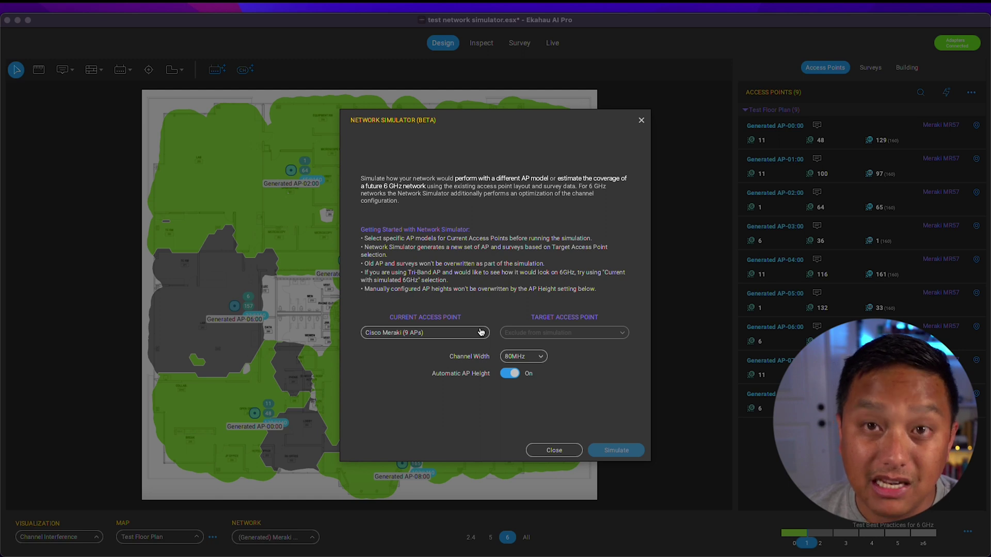
left_click(481, 331)
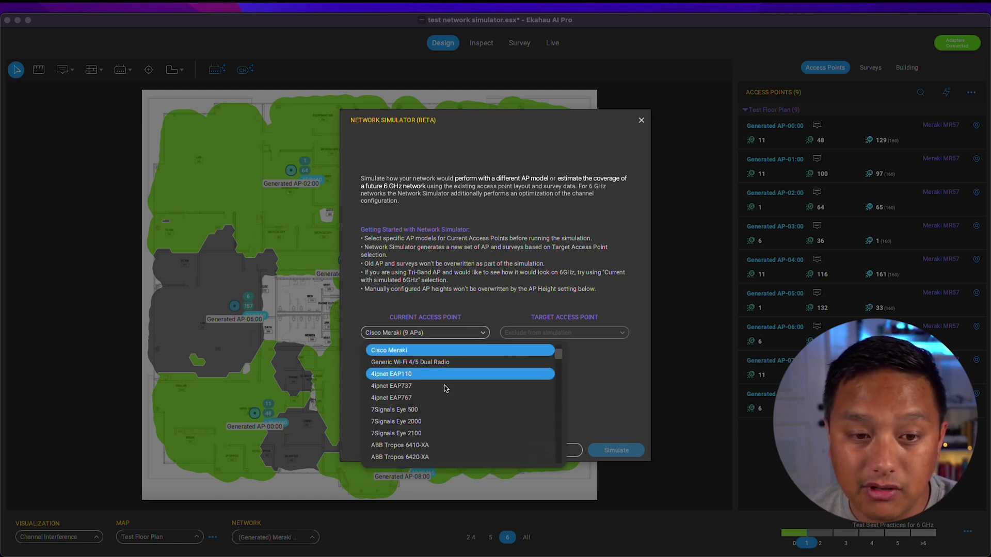
scroll(440, 407, "down", 15)
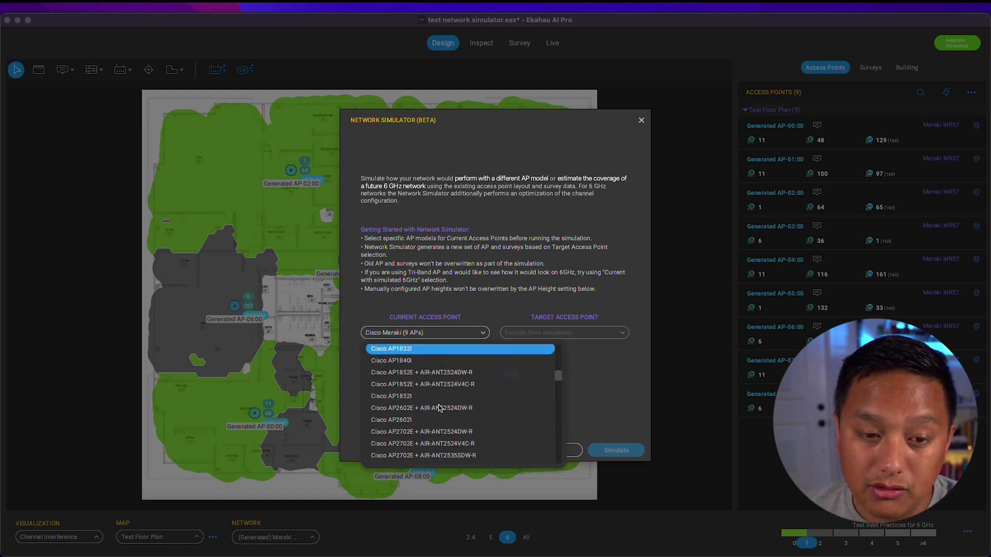
scroll(440, 408, "down", 10)
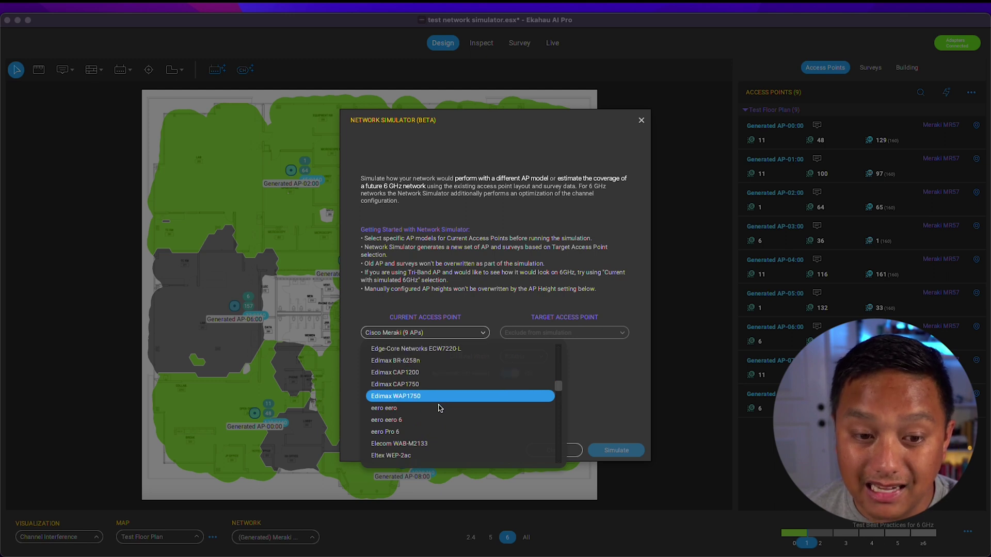
scroll(439, 408, "down", 15)
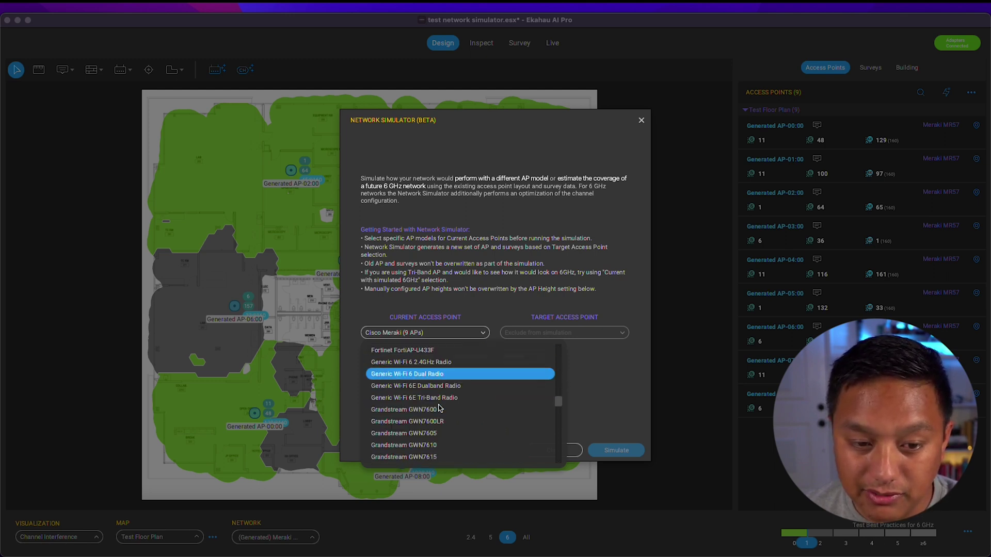
scroll(440, 407, "down", 15)
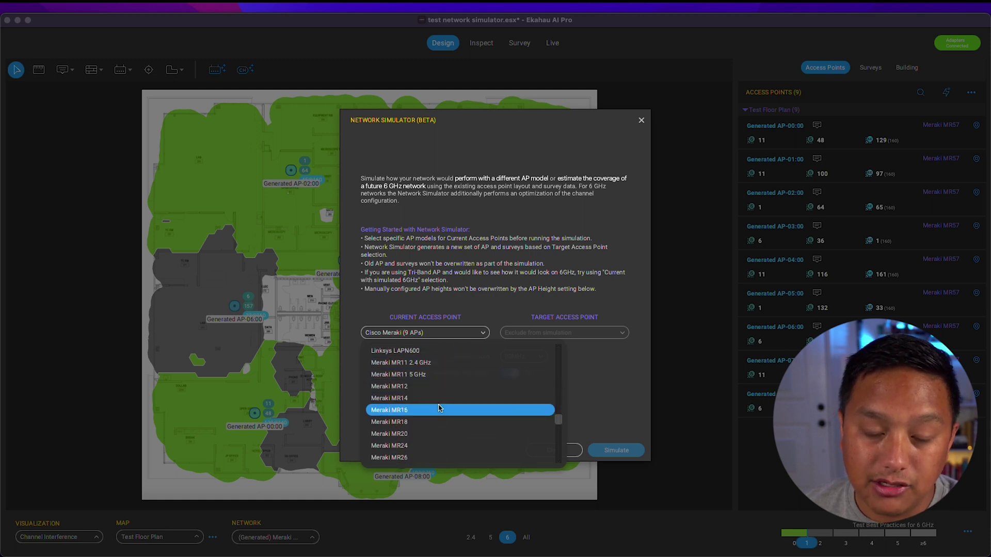
left_click(608, 373)
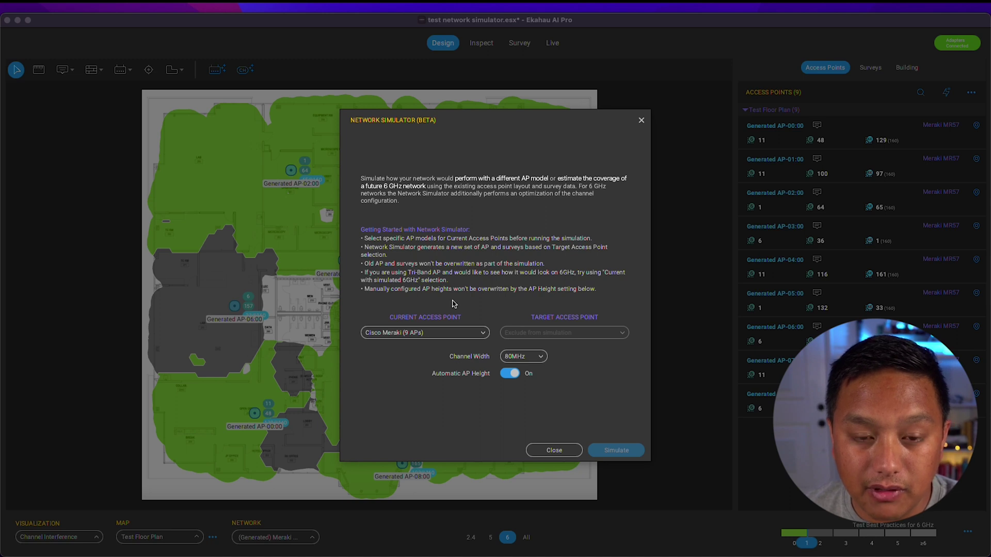
- Pick Meraki MR52 as the current access point model for the 9 APs
left_click(405, 336)
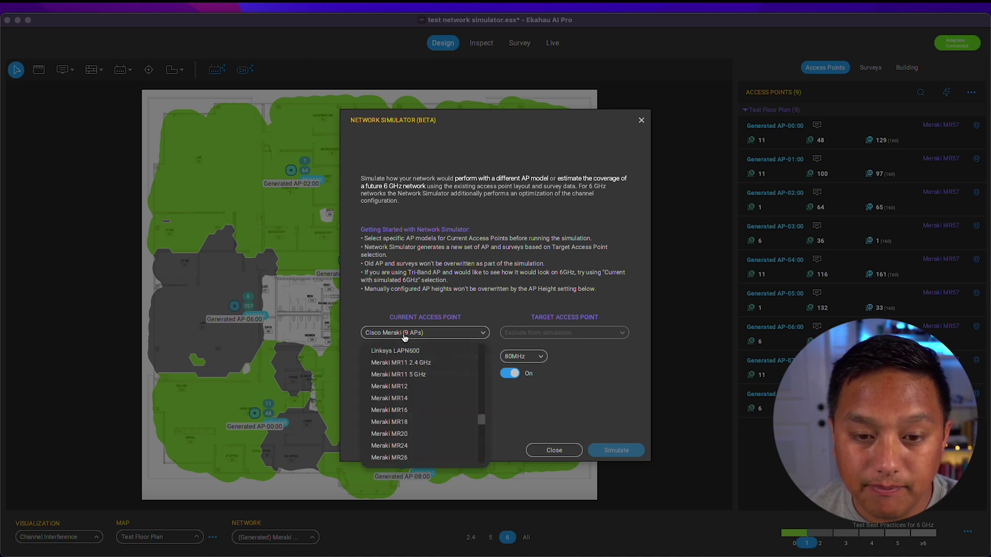
scroll(407, 407, "down", 10)
scroll(407, 406, "up", 10)
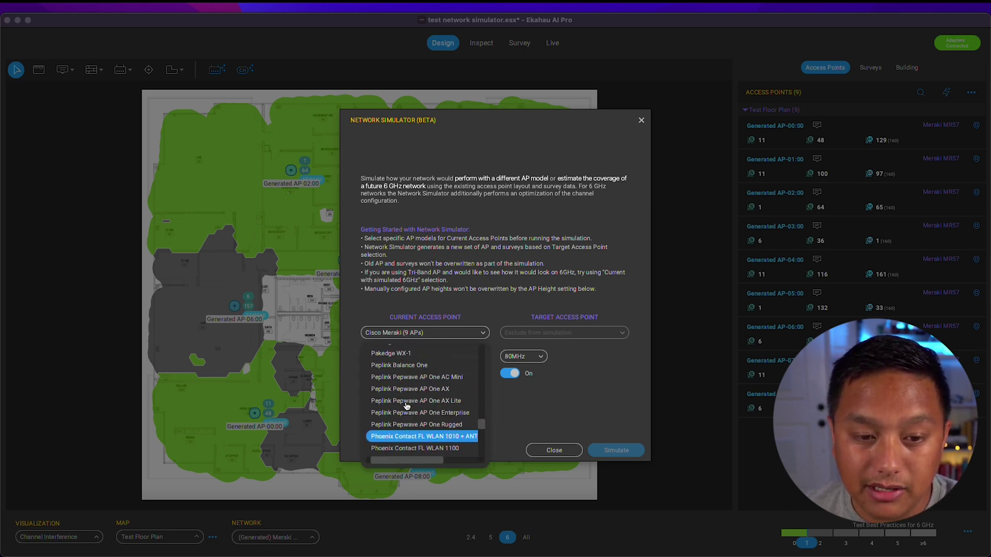
scroll(407, 406, "up", 5)
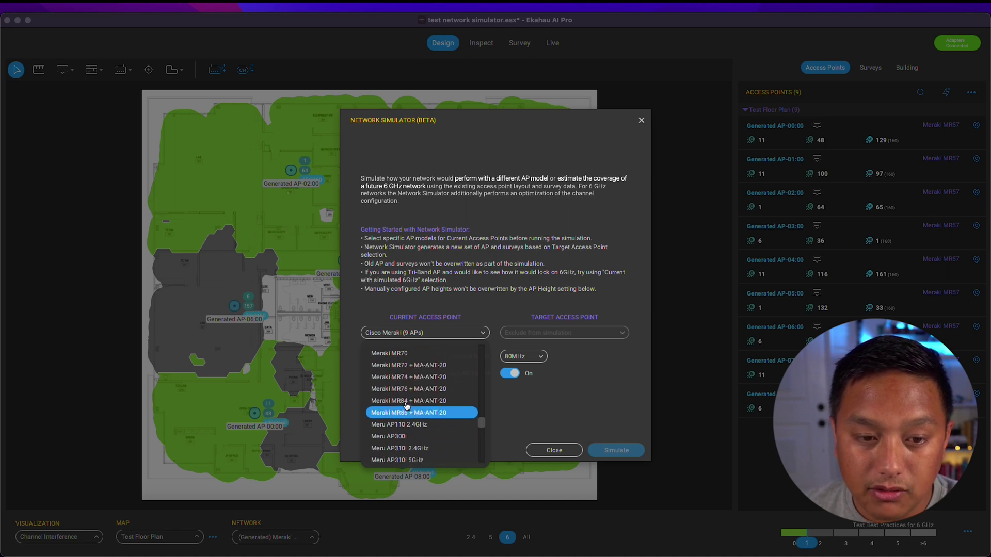
scroll(406, 407, "up", 3)
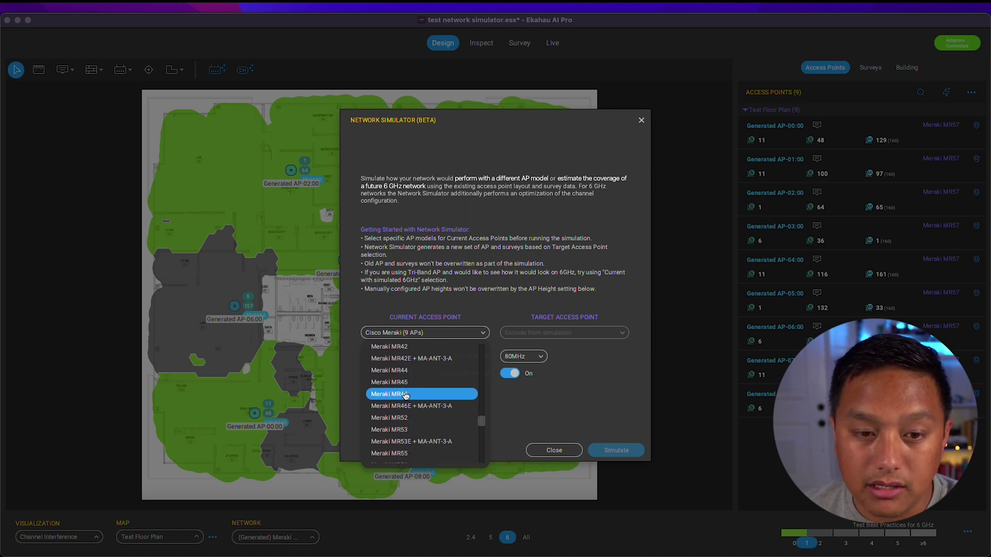
left_click(404, 419)
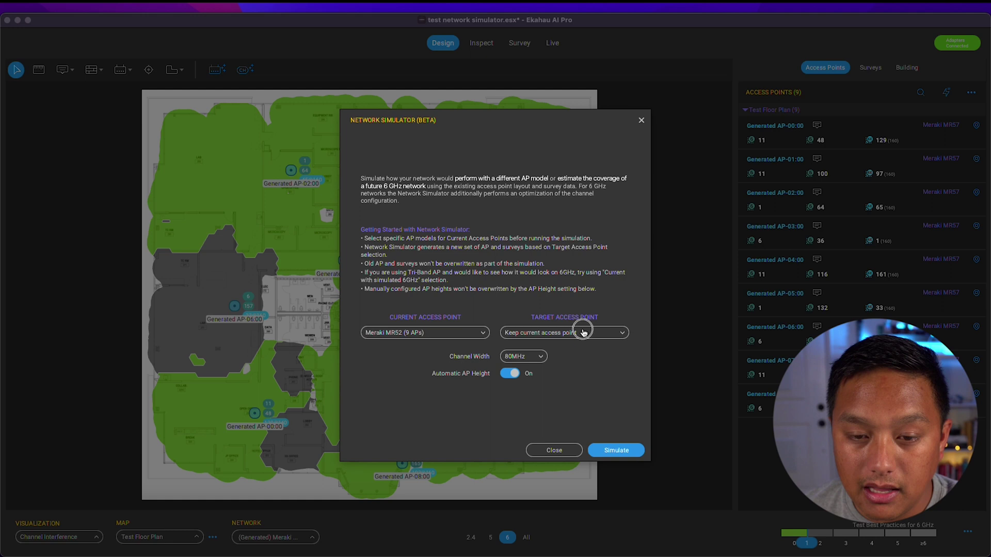
- Target Cisco C9136i as the new AP model with 160MHz channel width
left_click(583, 332)
scroll(566, 404, "down", 10)
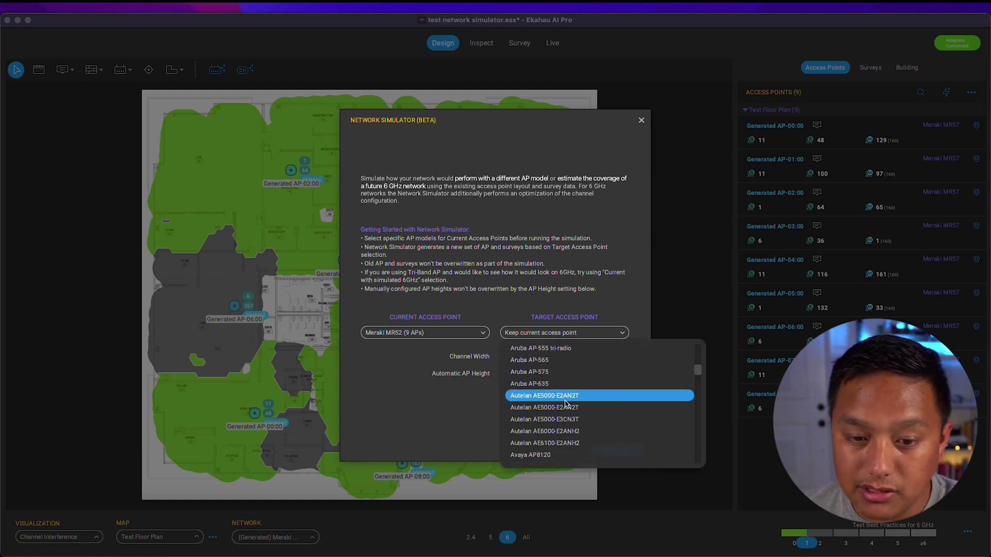
scroll(566, 404, "down", 10)
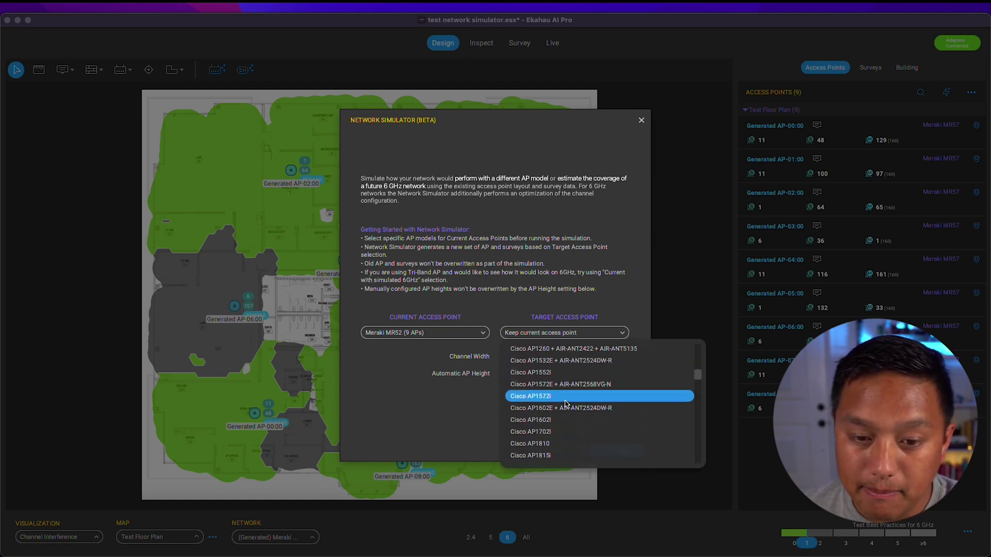
scroll(566, 404, "down", 10)
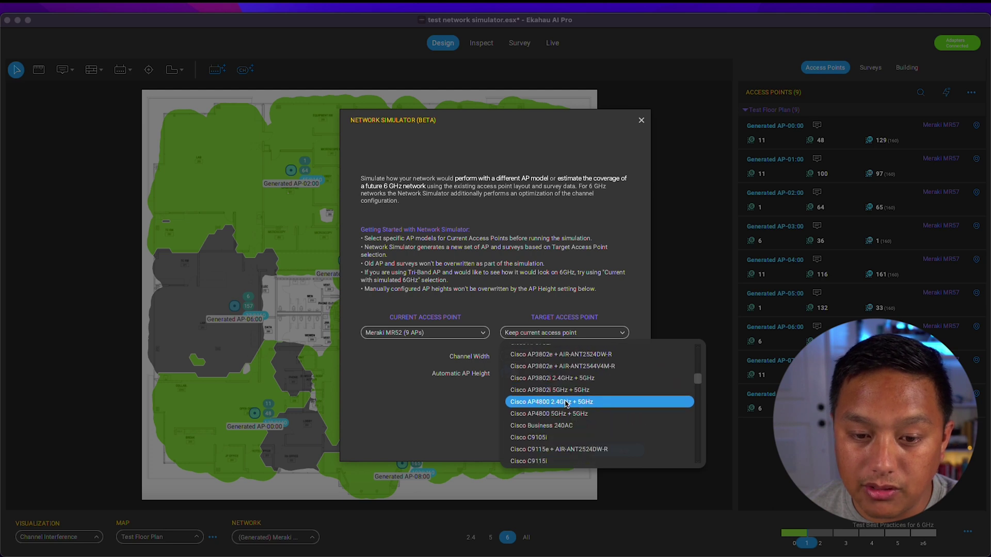
scroll(566, 404, "down", 3)
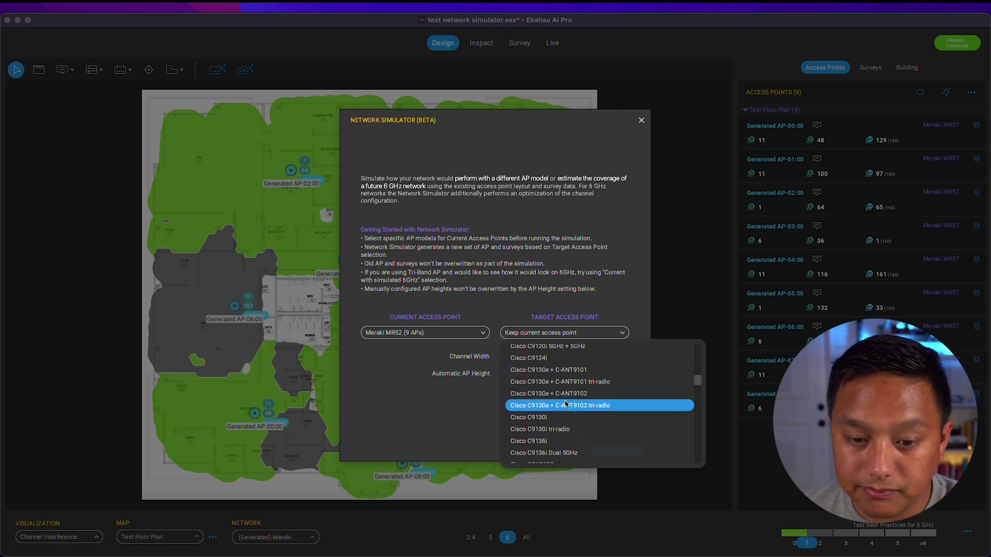
scroll(566, 404, "down", 2)
left_click(551, 421)
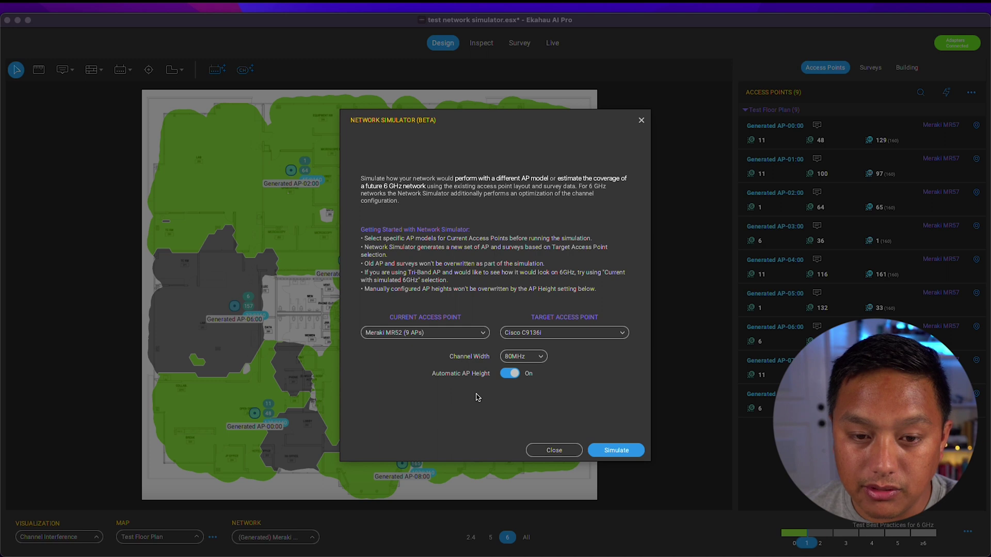
left_click(523, 357)
left_click(532, 409)
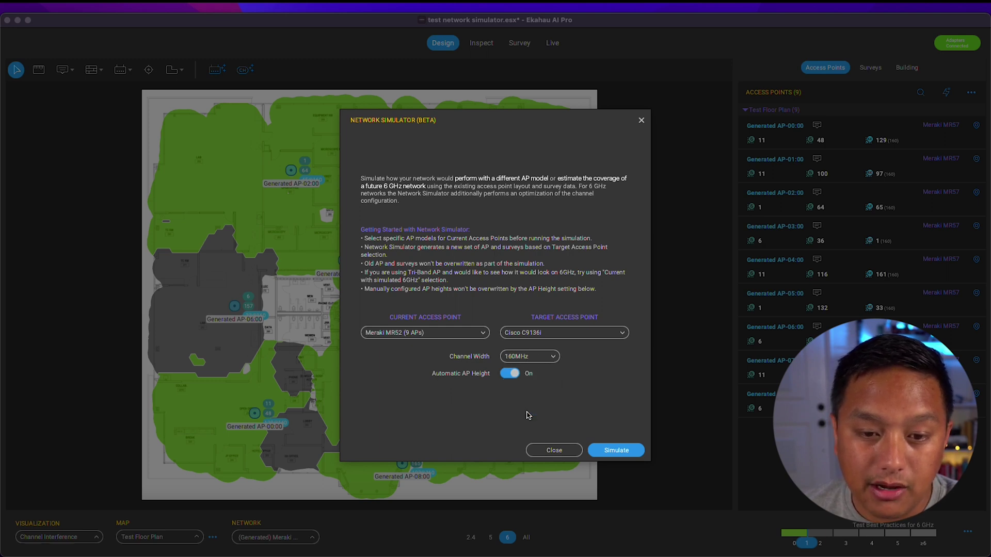
- Fix the AP height at 8.2 ft instead of automatic and run the simulation
left_click(510, 376)
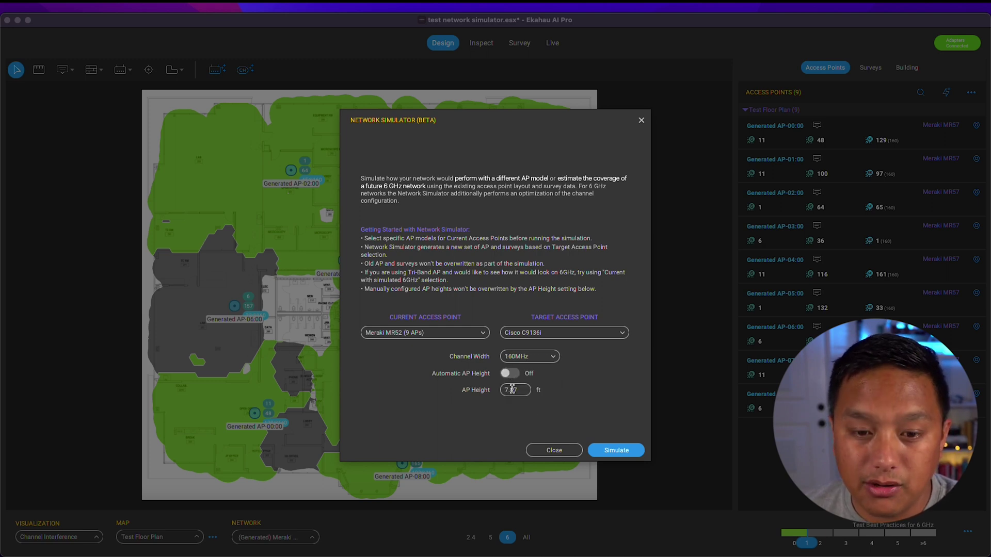
double_click(511, 390)
type("8")
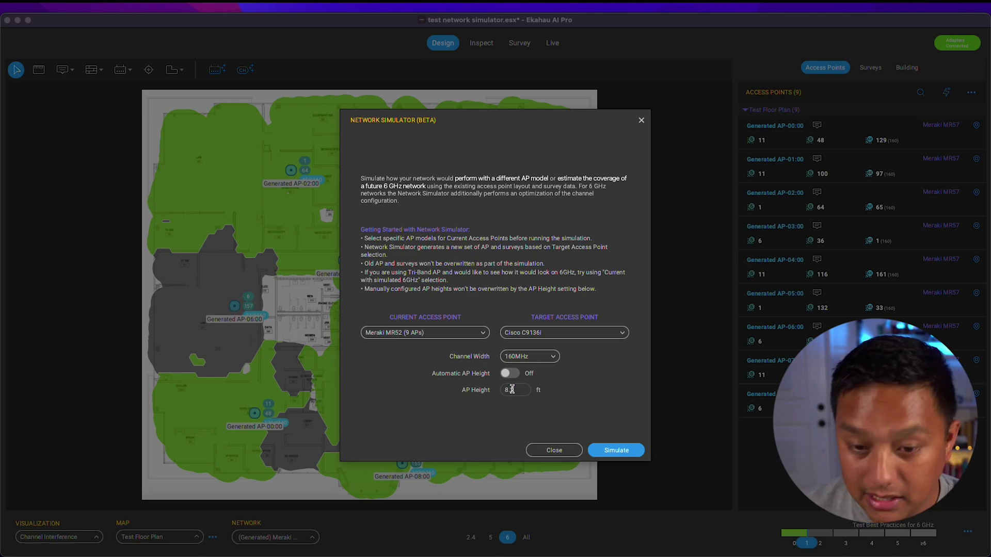
type(".2")
left_click(616, 456)
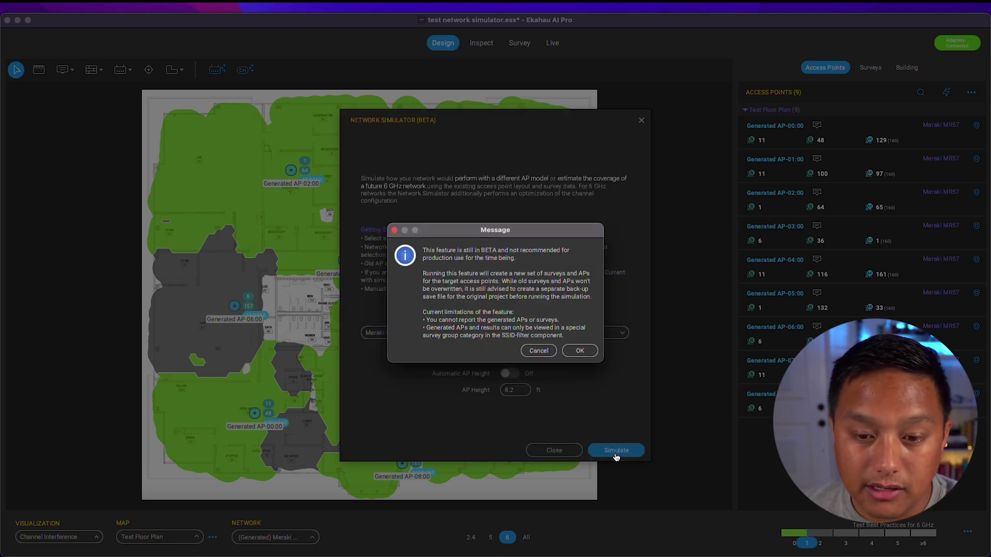
left_click(573, 351)
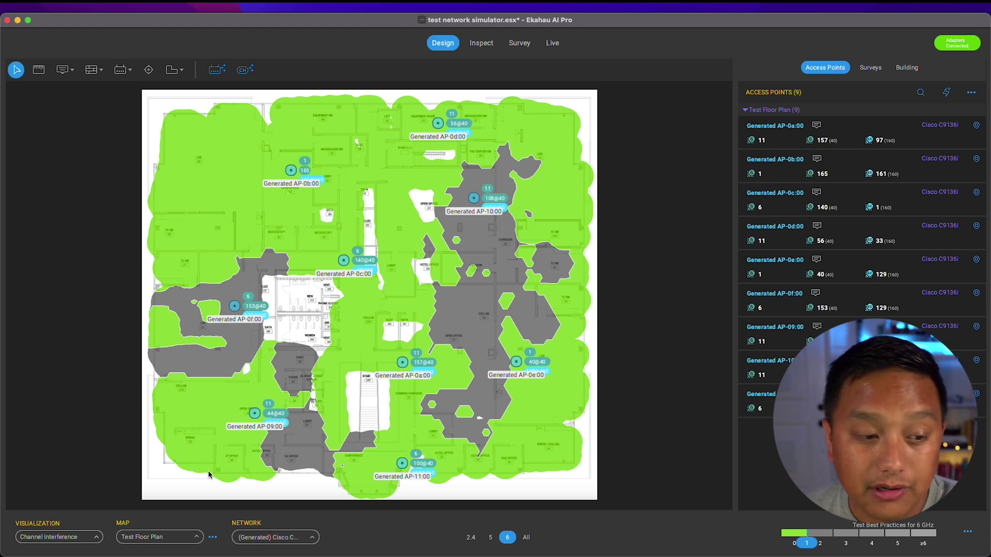
- Switch the heatmap visualization to Network Health
left_click(73, 536)
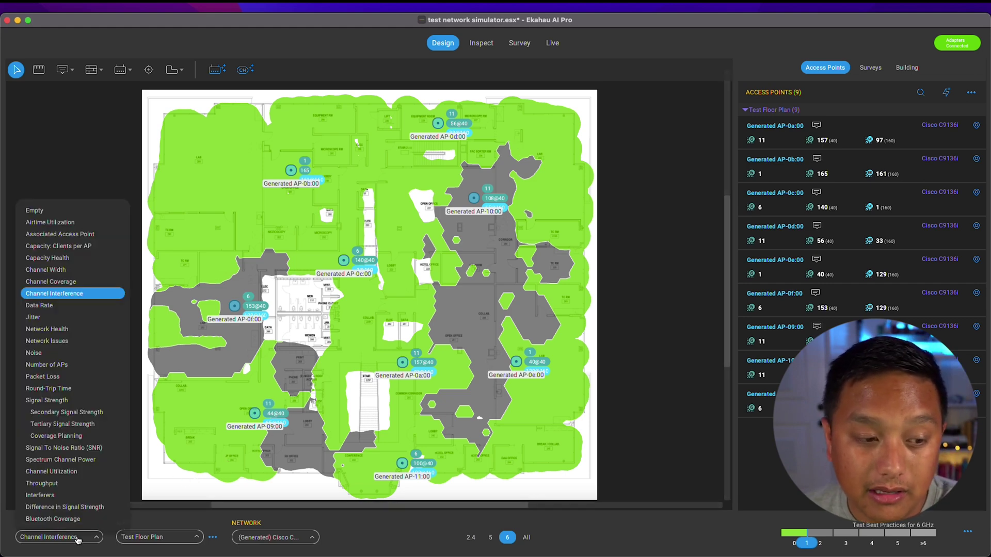
left_click(51, 328)
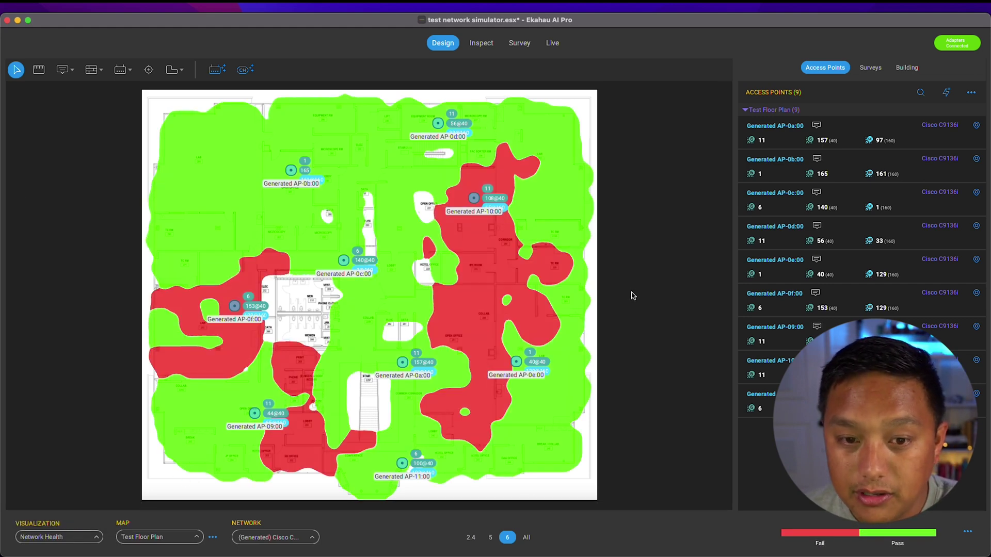